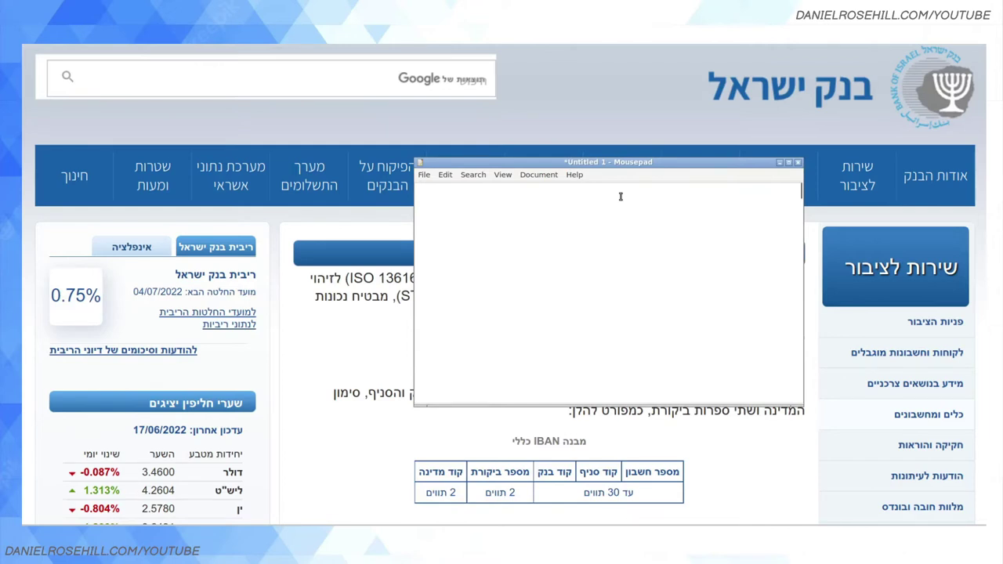
Write 'IBAN' and, on the line beneath it, the Hebrew term 'מספר זהב'
{"action": "type", "text": "IBAN"}
{"action": "key", "text": "Return"}
{"action": "type", "text": "nx"}
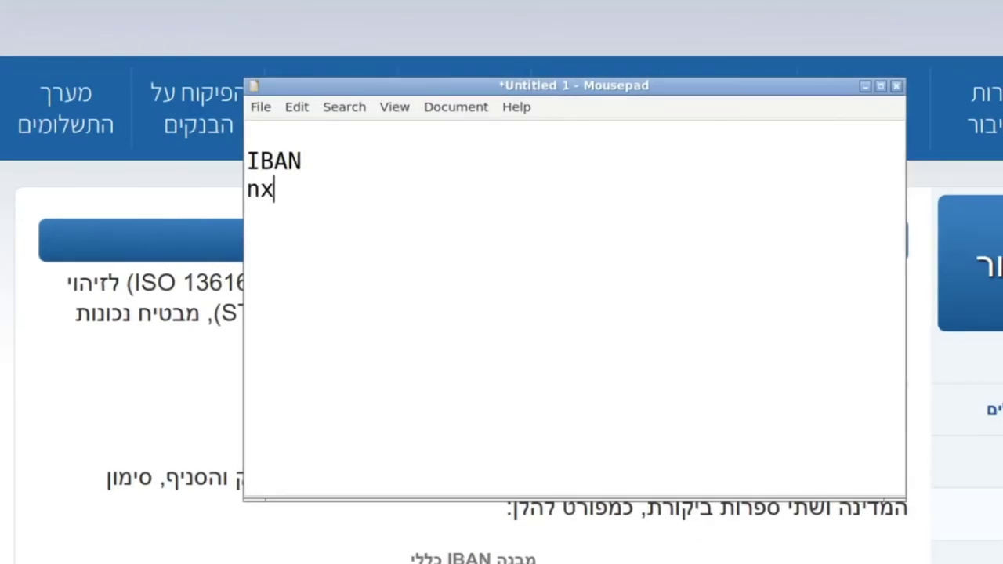
{"action": "key", "text": "BackSpace"}
{"action": "key", "text": "BackSpace"}
{"action": "type", "text": "מספר זהב"}
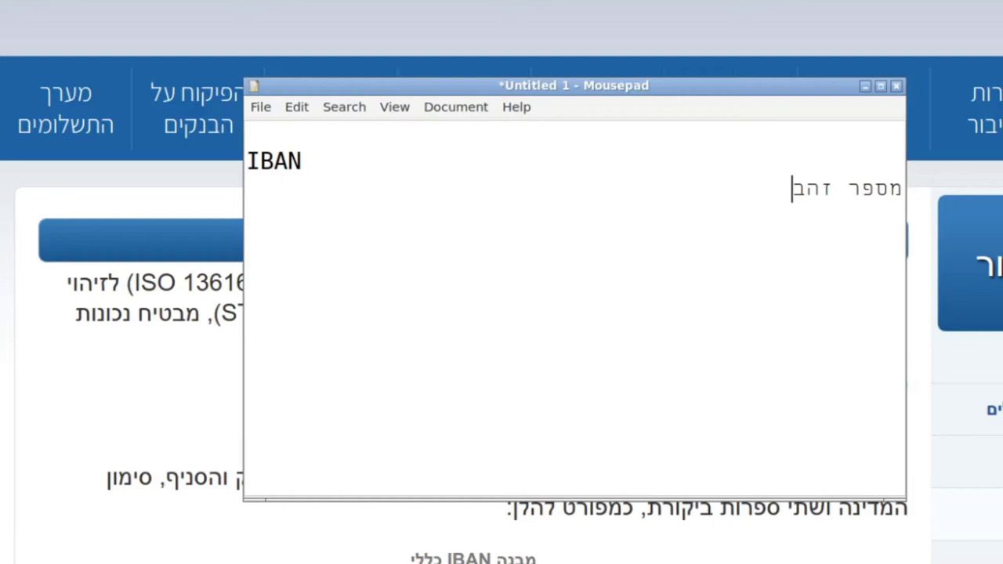
Add 'SWIFT' in left-to-right English on a new line, discarding a repeated Hebrew phrase
{"action": "key", "text": "Return"}
{"action": "type", "text": "המספר "}
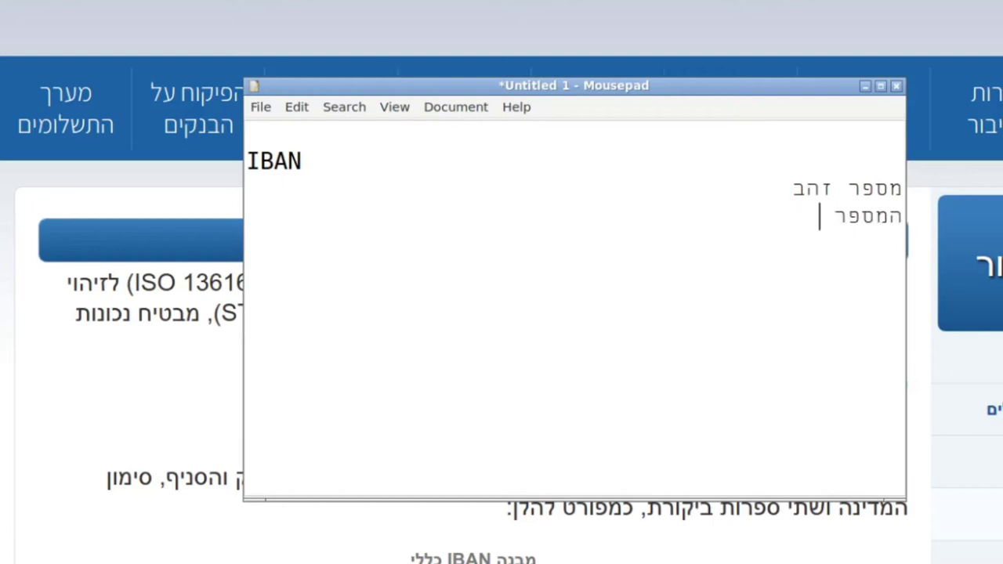
{"action": "type", "text": "הזהב"}
{"action": "key", "text": "BackSpace"}
{"action": "key", "text": "BackSpace"}
{"action": "key", "text": "BackSpace"}
{"action": "key", "text": "BackSpace"}
{"action": "key", "text": "BackSpace"}
{"action": "key", "text": "BackSpace"}
{"action": "key", "text": "BackSpace"}
{"action": "key", "text": "BackSpace"}
{"action": "key", "text": "BackSpace"}
{"action": "key", "text": "BackSpace"}
{"action": "key", "text": "alt+shift"}
{"action": "type", "text": "SWIFT"}
Add the Hebrew 'סוויפט' below SWIFT, then highlight it and 'מספר זהב'
{"action": "key", "text": "Return"}
{"action": "key", "text": "alt+shift"}
{"action": "type", "text": "סוויפט"}
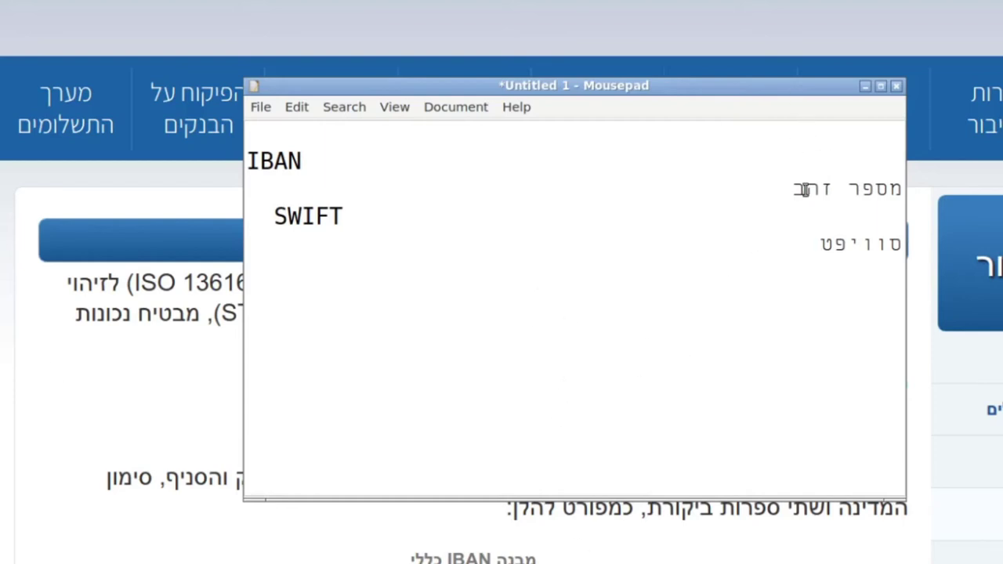
{"action": "left_click_drag", "start_coordinate": [811, 251], "coordinate": [893, 244]}
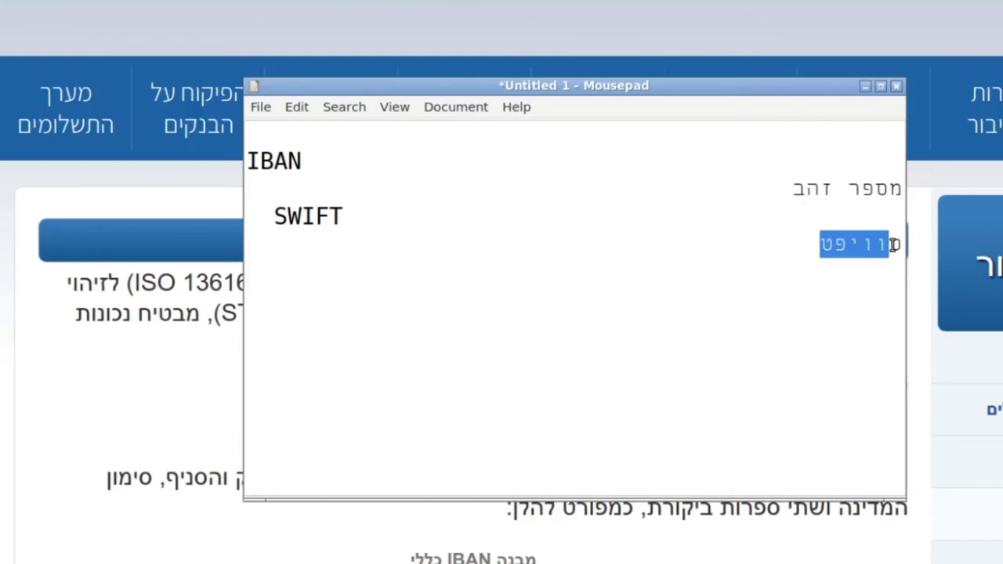
{"action": "left_click_drag", "start_coordinate": [790, 189], "coordinate": [903, 189]}
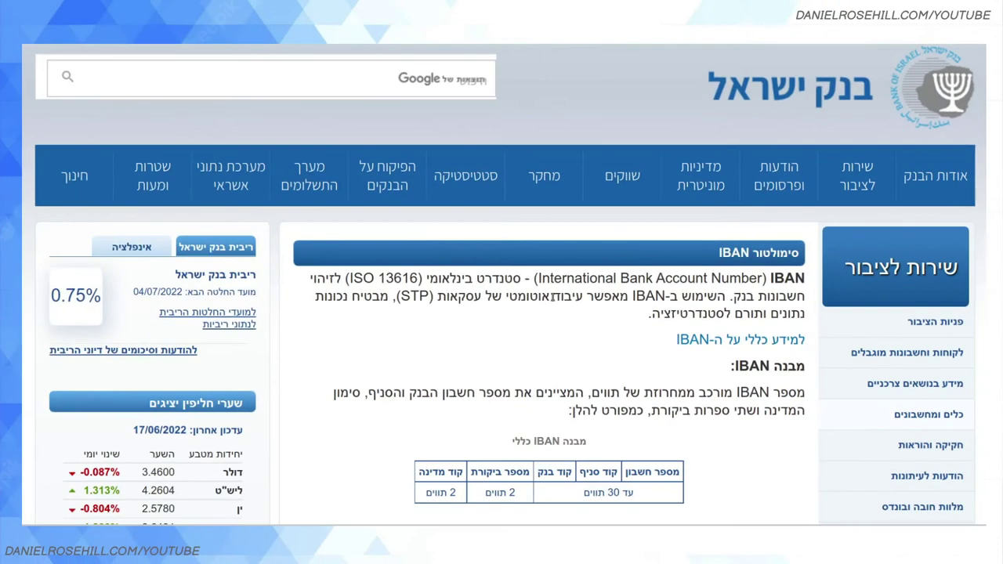
Scroll down the simulator page, zoom in, and highlight the ISO 13616 standard reference
{"action": "scroll", "coordinate": [478, 140], "scroll_direction": "down", "scroll_amount": 1}
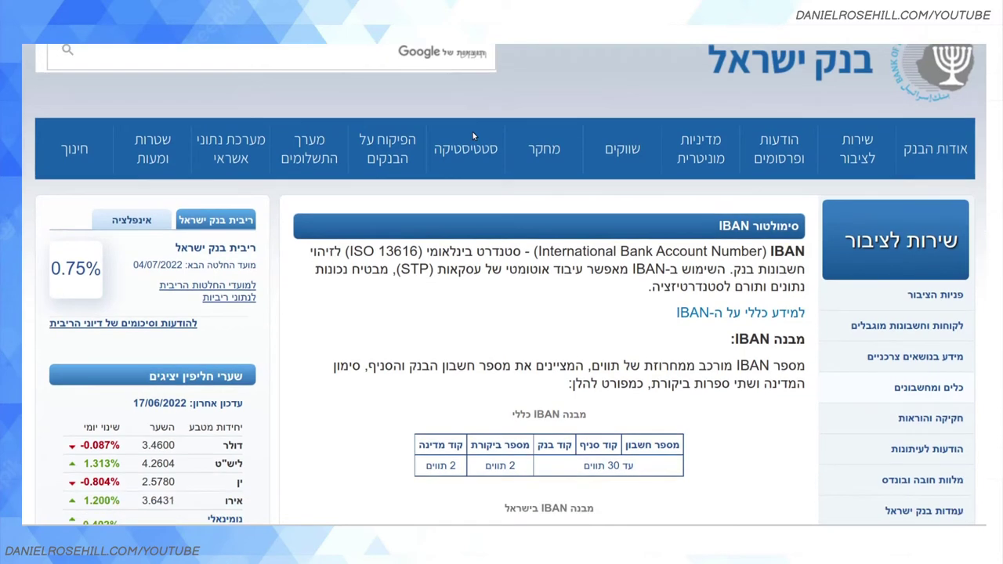
{"action": "scroll", "coordinate": [472, 131], "scroll_direction": "down", "scroll_amount": 2}
{"action": "scroll", "coordinate": [472, 132], "scroll_direction": "down", "scroll_amount": 1}
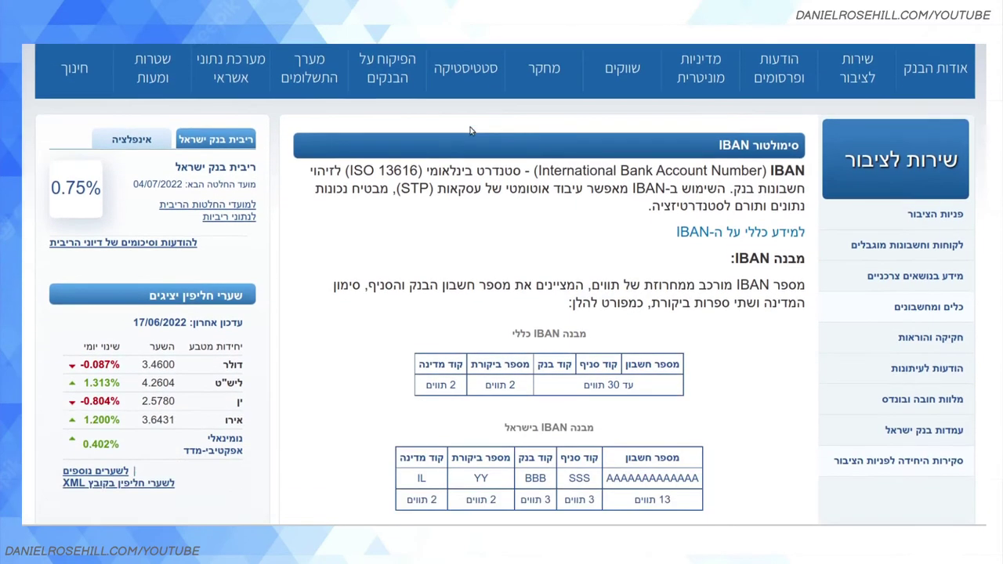
{"action": "scroll", "coordinate": [470, 131], "scroll_direction": "down", "scroll_amount": 4}
{"action": "key", "text": "ctrl+plus"}
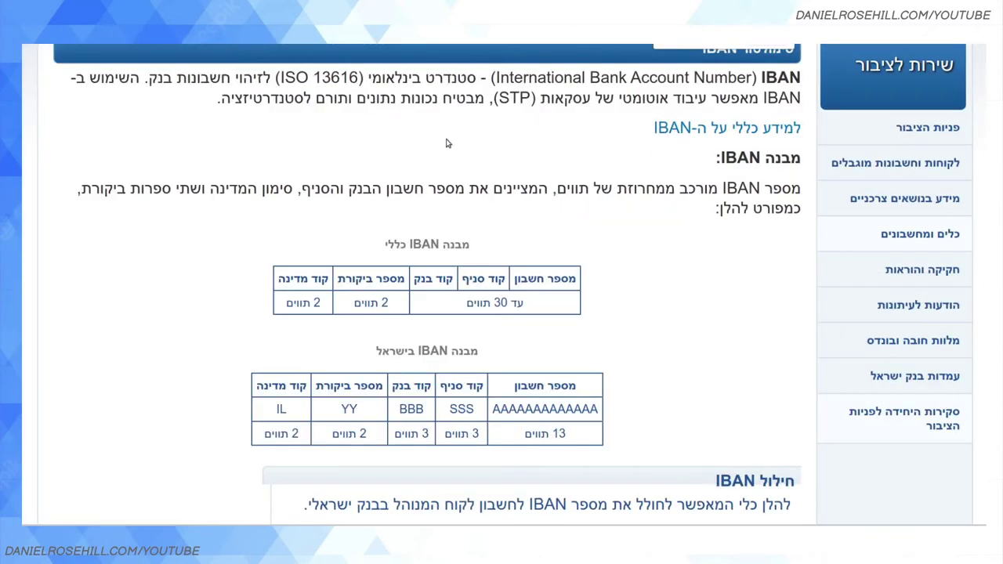
{"action": "scroll", "coordinate": [369, 217], "scroll_direction": "down", "scroll_amount": 2}
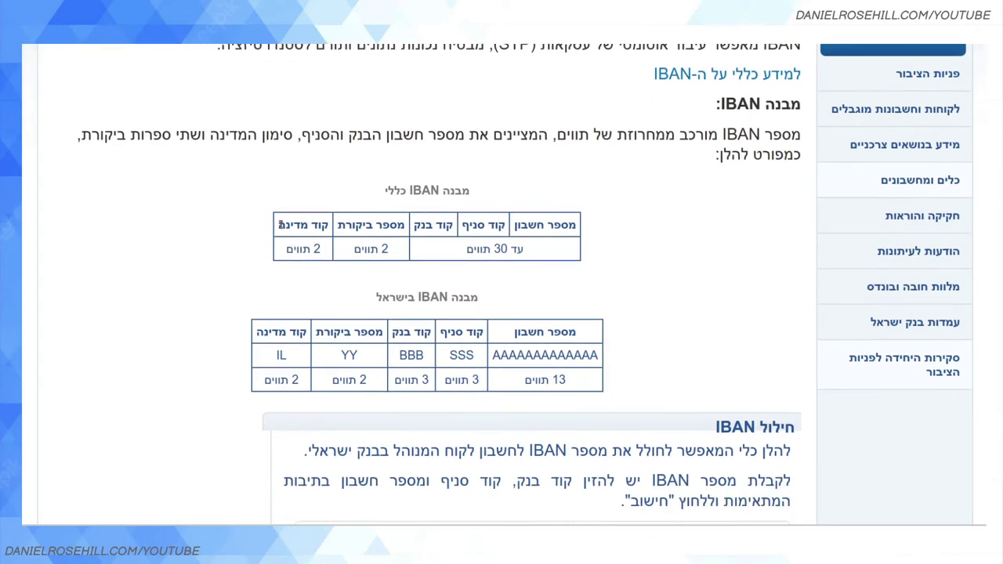
{"action": "scroll", "coordinate": [291, 219], "scroll_direction": "up", "scroll_amount": 4}
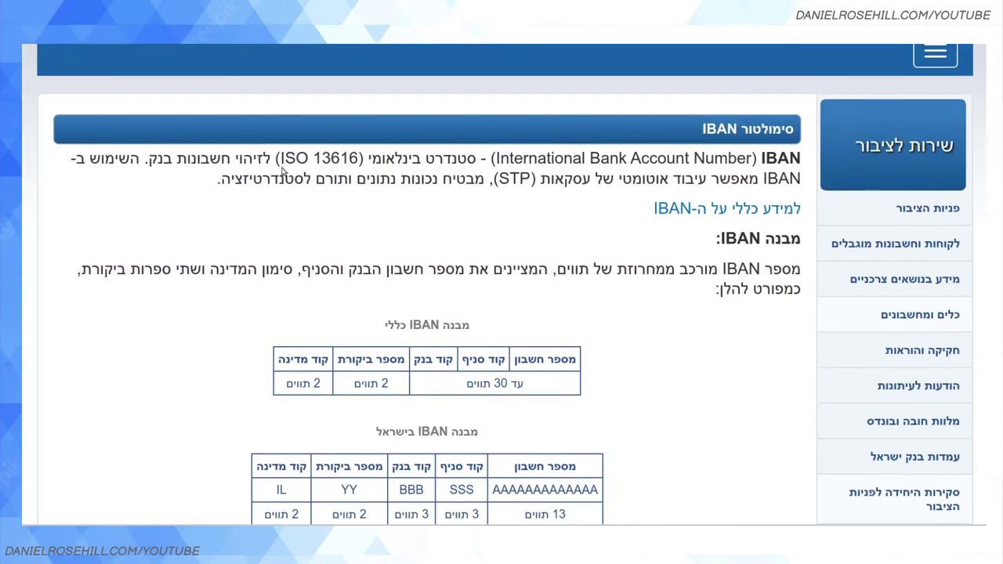
{"action": "left_click_drag", "start_coordinate": [280, 160], "coordinate": [368, 160]}
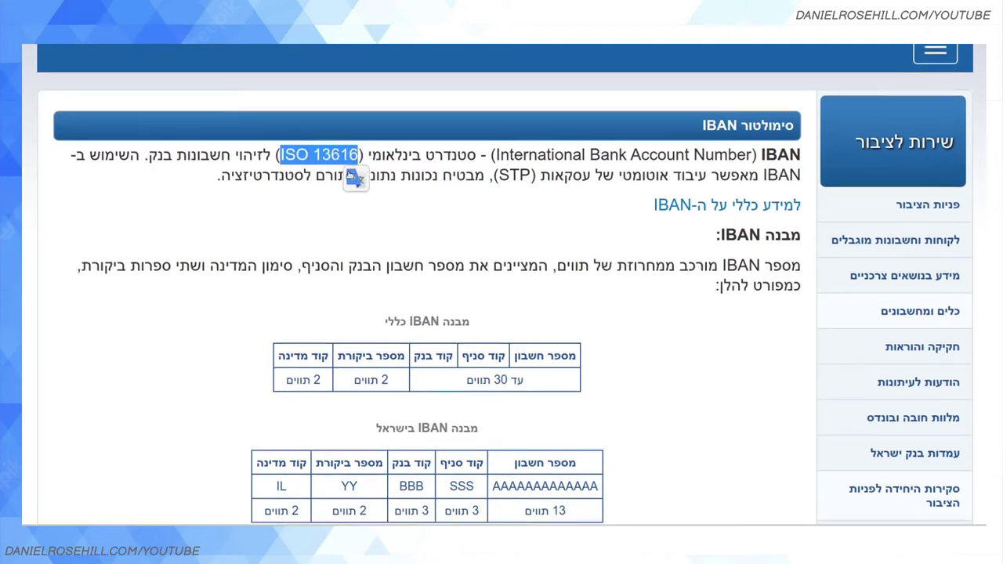
Highlight the country code's '2 תווים' length, then the bank, branch and account headers
{"action": "scroll", "coordinate": [347, 179], "scroll_direction": "down", "scroll_amount": 3}
{"action": "left_click_drag", "start_coordinate": [284, 224], "coordinate": [321, 226]}
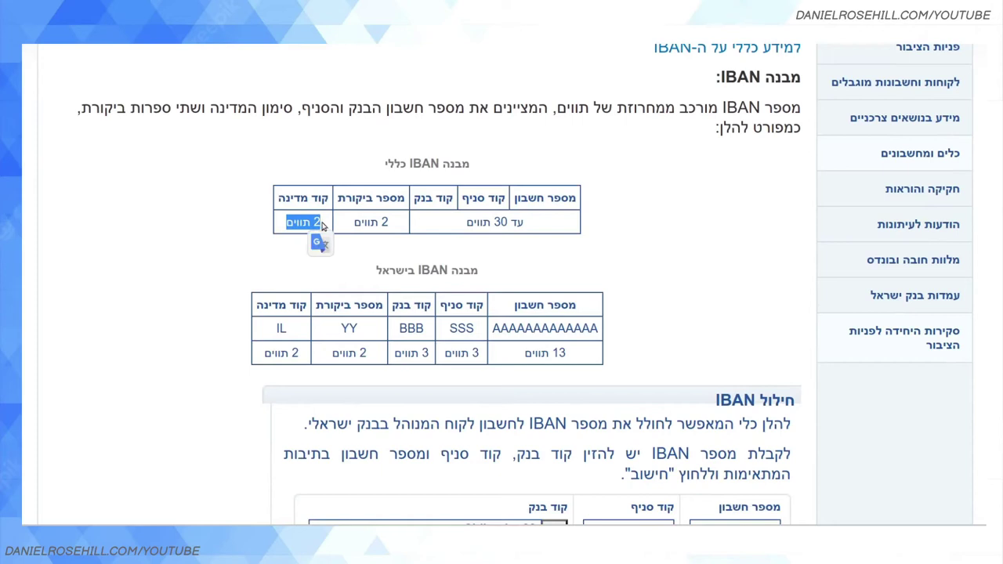
{"action": "left_click", "coordinate": [305, 223]}
{"action": "scroll", "coordinate": [276, 266], "scroll_direction": "up", "scroll_amount": 2}
{"action": "scroll", "coordinate": [279, 240], "scroll_direction": "down", "scroll_amount": 2}
{"action": "left_click_drag", "start_coordinate": [359, 222], "coordinate": [390, 224]}
{"action": "left_click", "coordinate": [399, 185]}
{"action": "left_click_drag", "start_coordinate": [415, 199], "coordinate": [555, 194]}
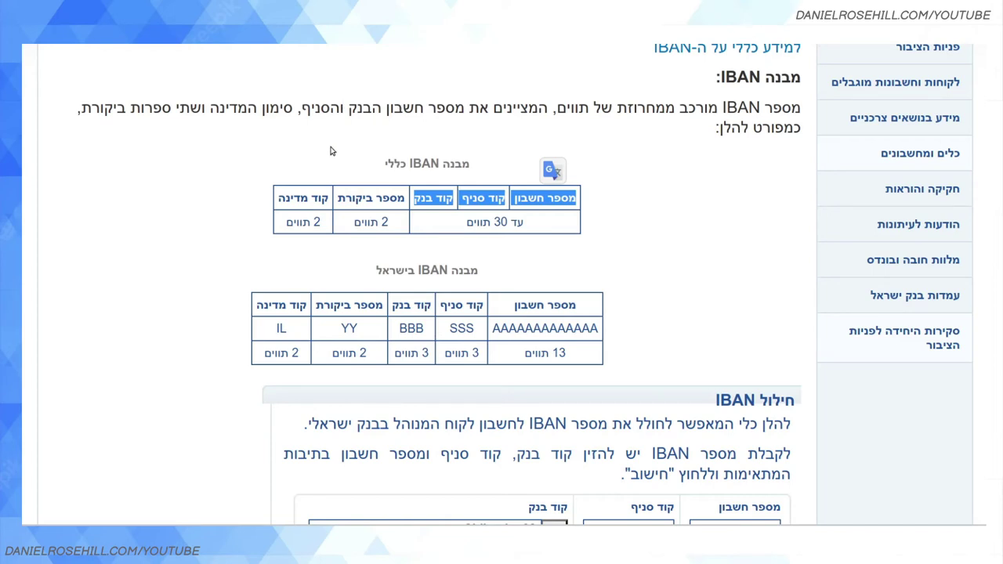
Highlight the 'קוד סניף' branch code header and its column, then scroll to the form
{"action": "left_click", "coordinate": [510, 210]}
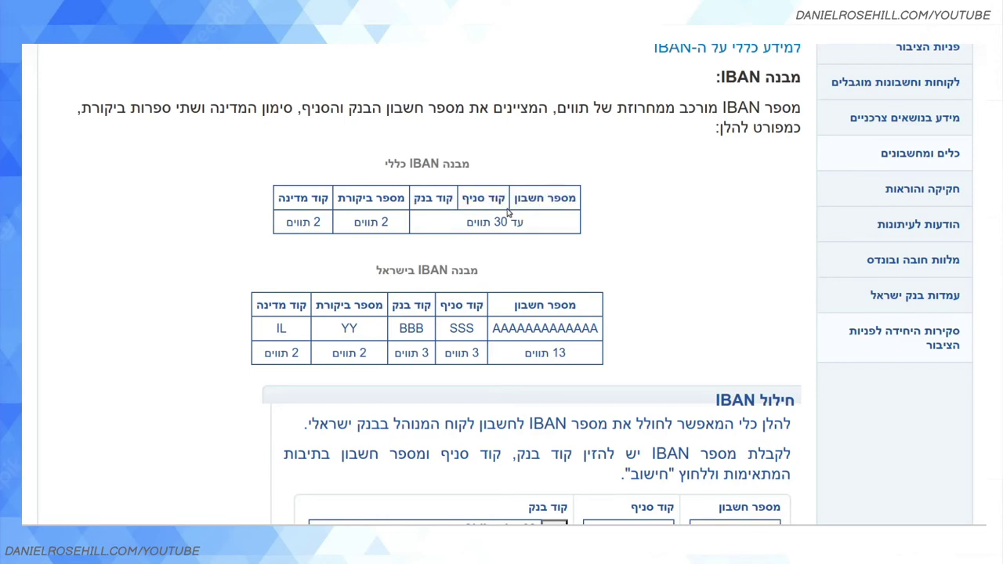
{"action": "left_click_drag", "start_coordinate": [466, 199], "coordinate": [506, 201]}
{"action": "left_click", "coordinate": [516, 198]}
{"action": "left_click_drag", "start_coordinate": [516, 197], "coordinate": [580, 220]}
{"action": "left_click", "coordinate": [540, 231]}
{"action": "scroll", "coordinate": [527, 187], "scroll_direction": "down", "scroll_amount": 1}
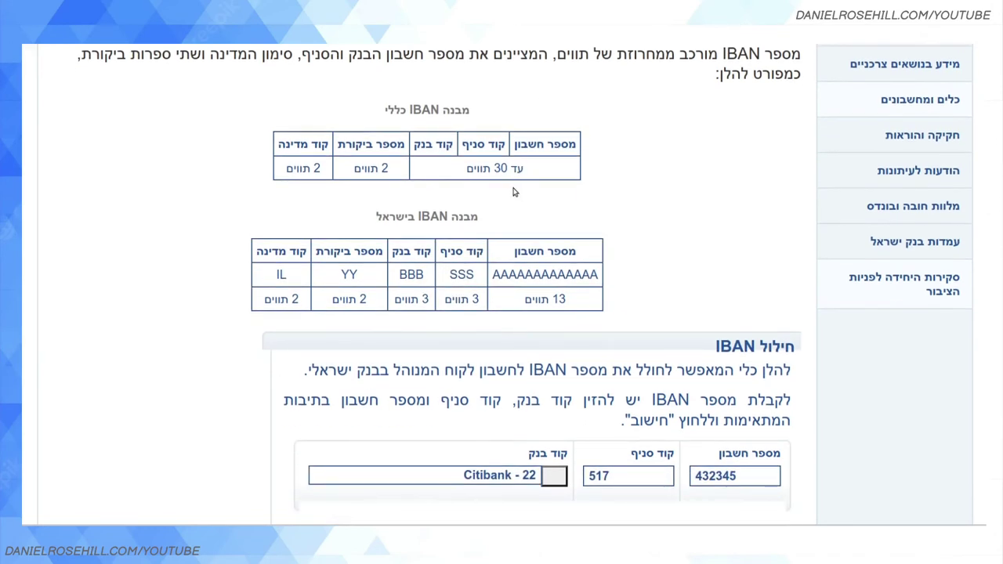
{"action": "scroll", "coordinate": [505, 206], "scroll_direction": "down", "scroll_amount": 1}
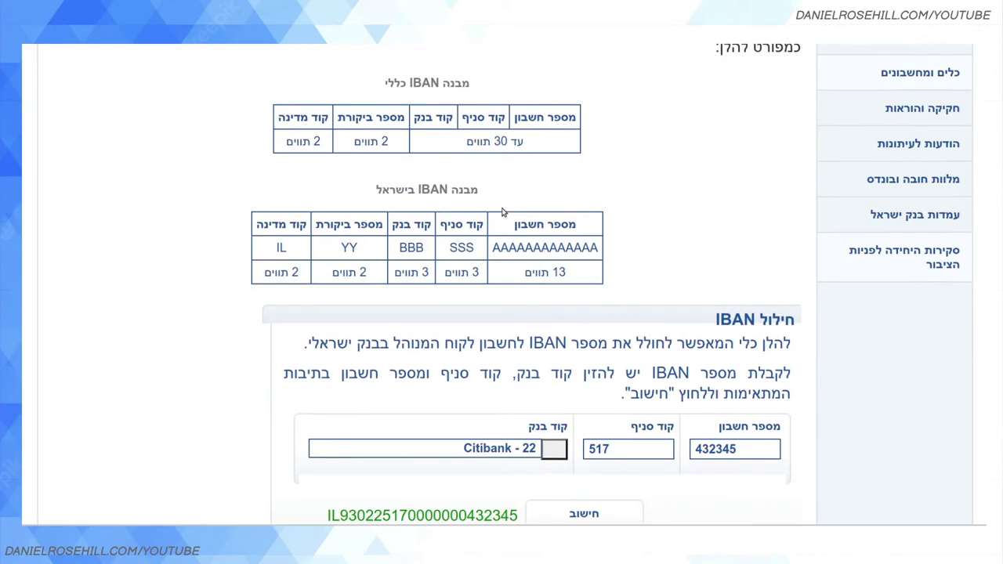
{"action": "scroll", "coordinate": [503, 212], "scroll_direction": "up", "scroll_amount": 1}
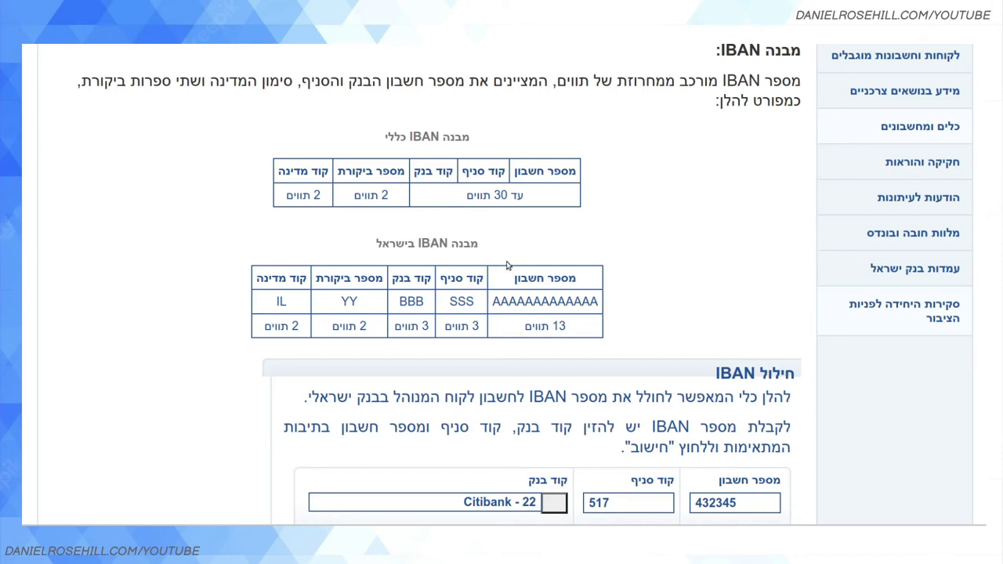
{"action": "scroll", "coordinate": [507, 265], "scroll_direction": "down", "scroll_amount": 1}
{"action": "left_click", "coordinate": [554, 503]}
{"action": "scroll", "coordinate": [550, 317], "scroll_direction": "down", "scroll_amount": 1}
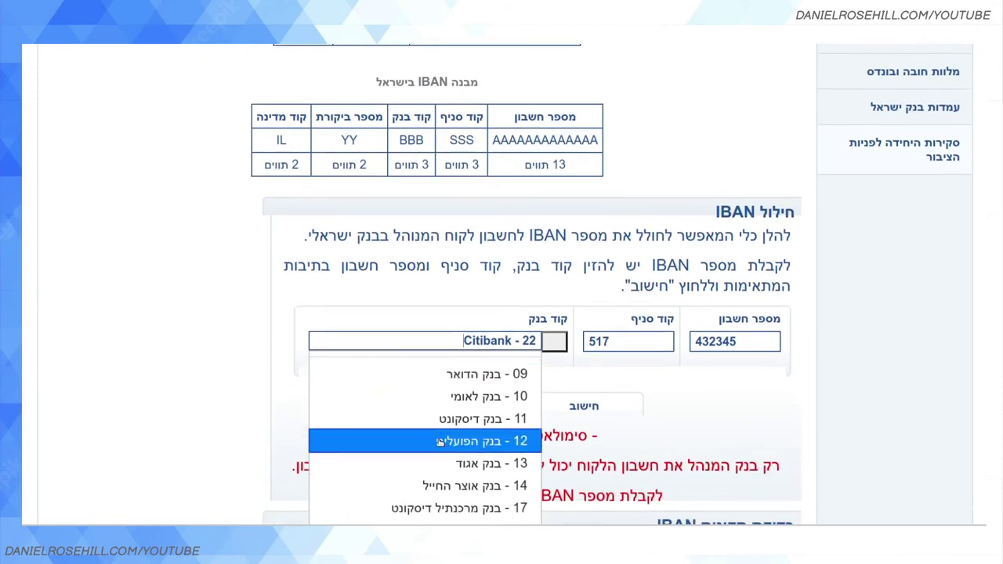
{"action": "scroll", "coordinate": [443, 376], "scroll_direction": "down", "scroll_amount": 1}
{"action": "scroll", "coordinate": [443, 398], "scroll_direction": "down", "scroll_amount": 3}
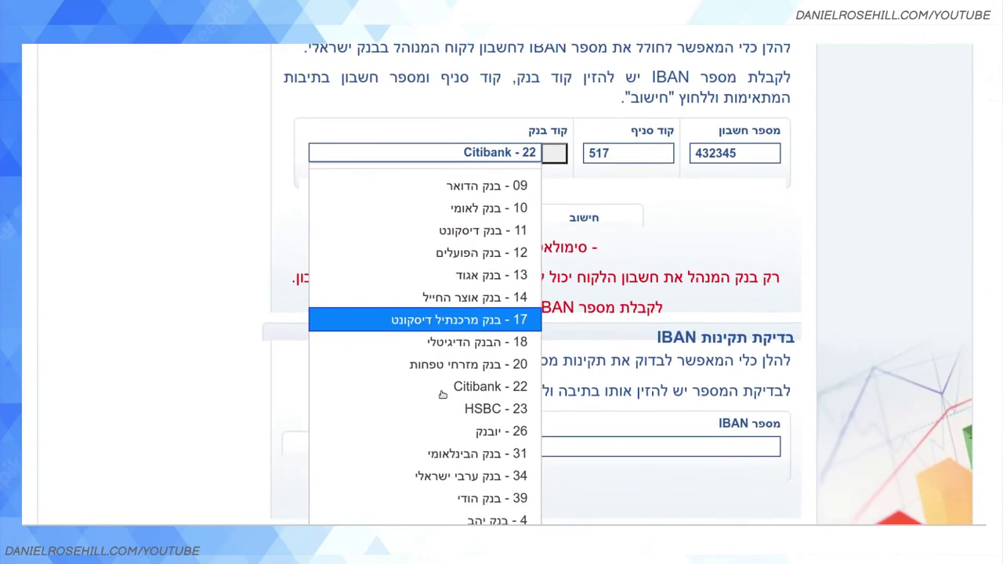
{"action": "scroll", "coordinate": [442, 394], "scroll_direction": "down", "scroll_amount": 1}
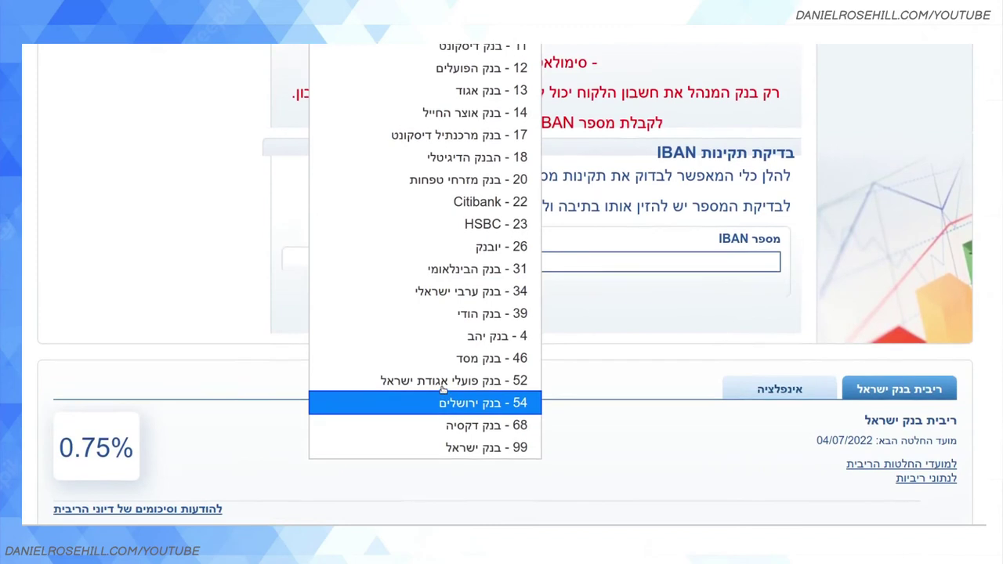
{"action": "scroll", "coordinate": [445, 274], "scroll_direction": "up", "scroll_amount": 1}
{"action": "scroll", "coordinate": [518, 234], "scroll_direction": "up", "scroll_amount": 5}
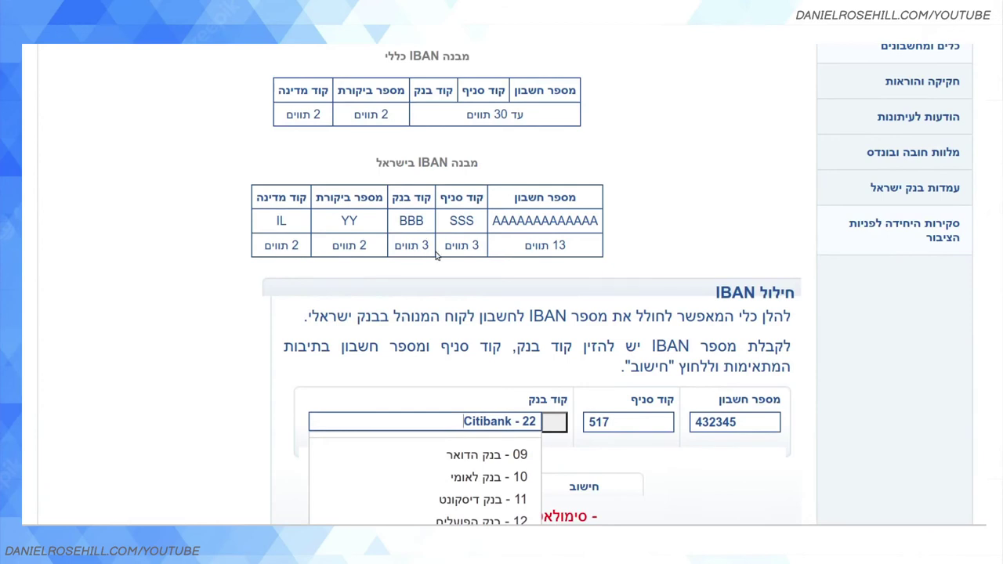
{"action": "scroll", "coordinate": [409, 246], "scroll_direction": "down", "scroll_amount": 3}
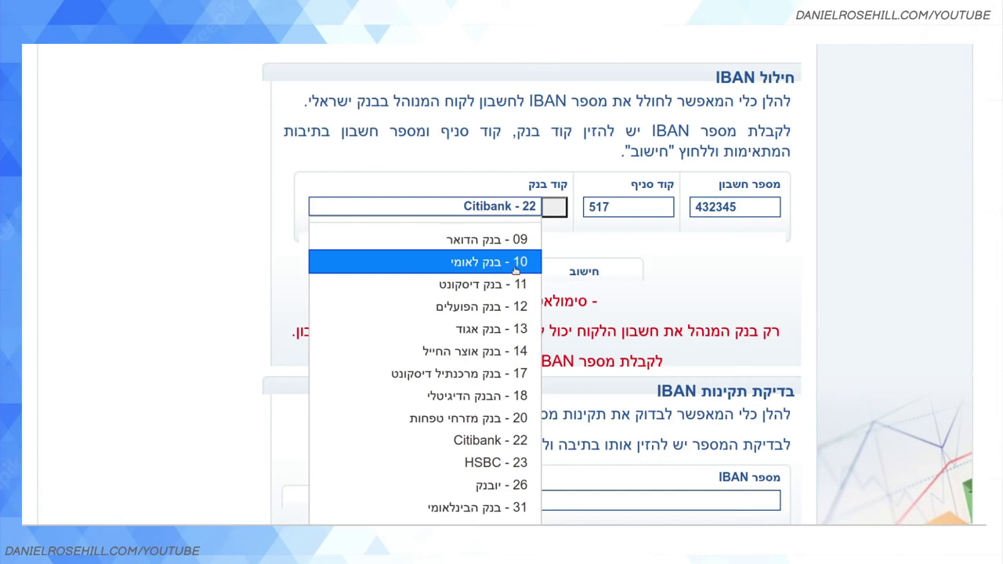
{"action": "scroll", "coordinate": [504, 271], "scroll_direction": "up", "scroll_amount": 1}
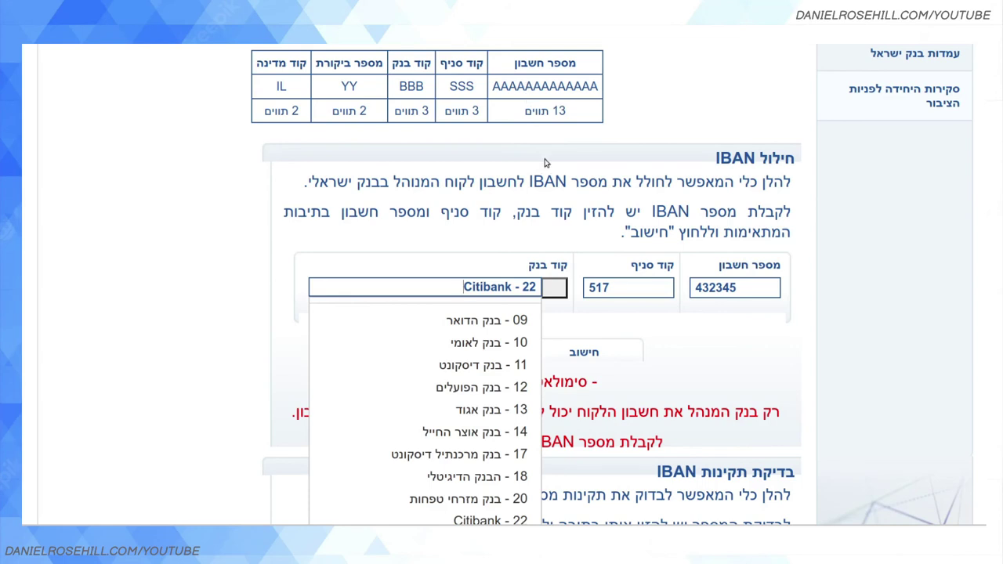
{"action": "left_click", "coordinate": [695, 338]}
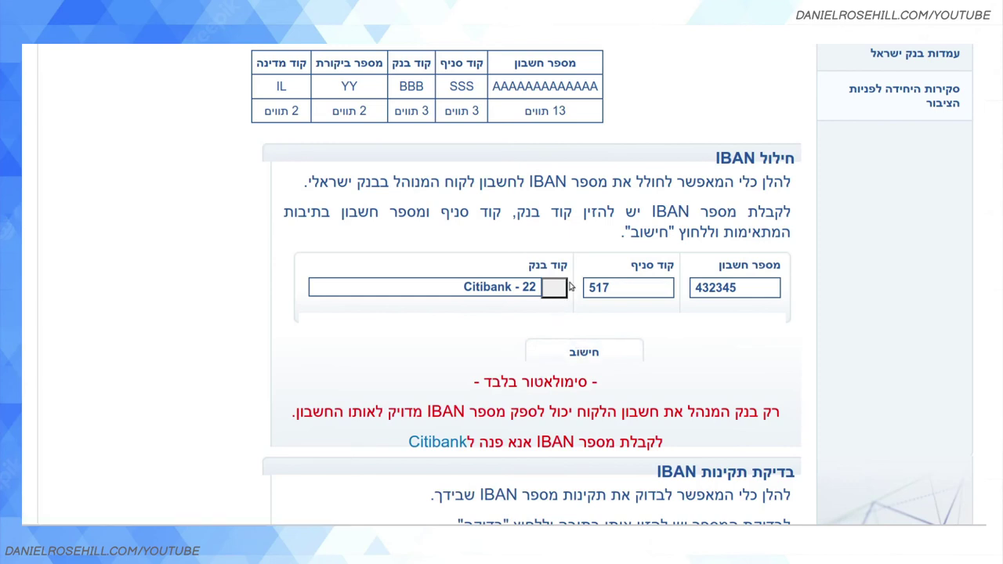
{"action": "scroll", "coordinate": [569, 284], "scroll_direction": "down", "scroll_amount": 1}
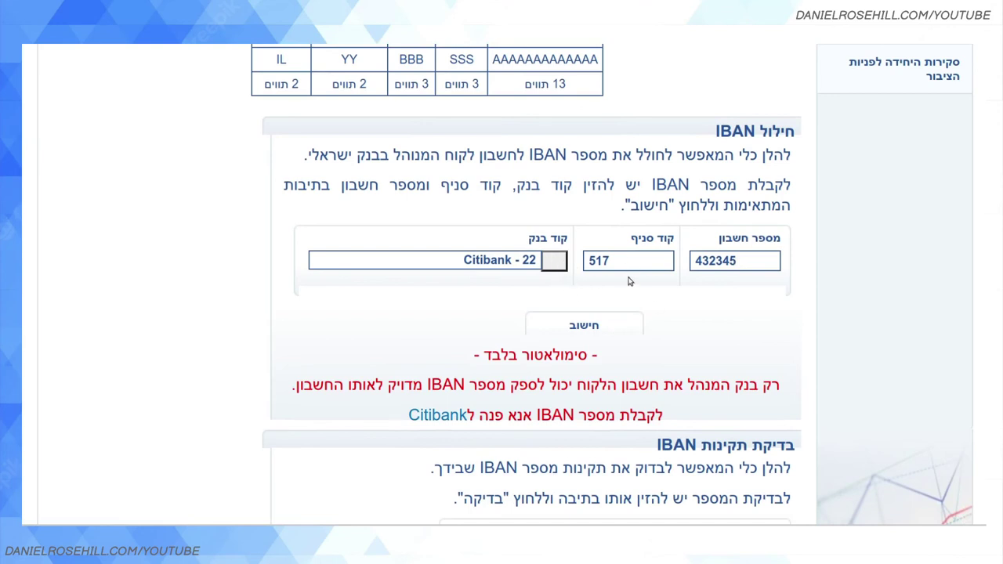
{"action": "left_click", "coordinate": [587, 330]}
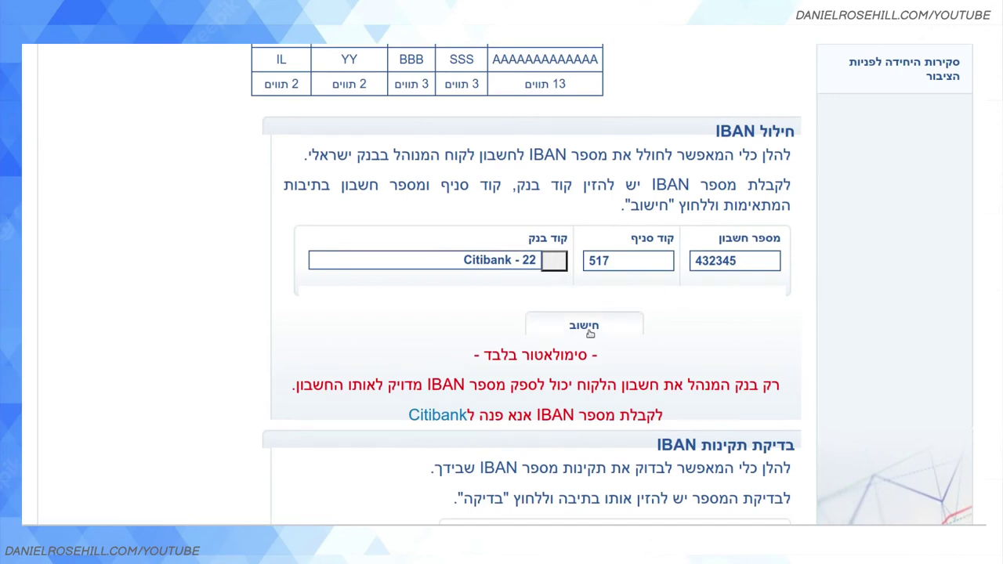
{"action": "scroll", "coordinate": [619, 289], "scroll_direction": "down", "scroll_amount": 6}
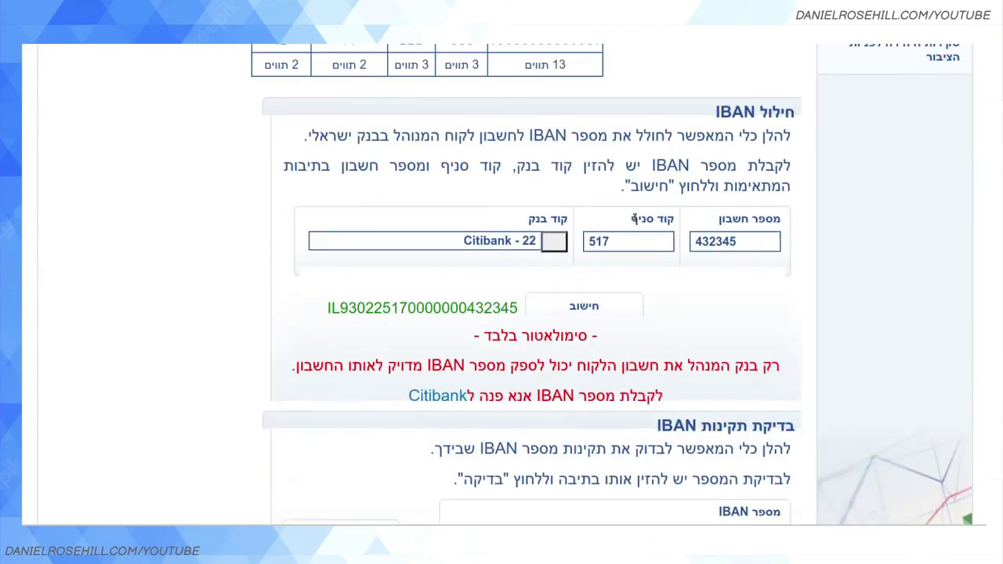
{"action": "scroll", "coordinate": [376, 268], "scroll_direction": "up", "scroll_amount": 1}
{"action": "scroll", "coordinate": [376, 269], "scroll_direction": "up", "scroll_amount": 1}
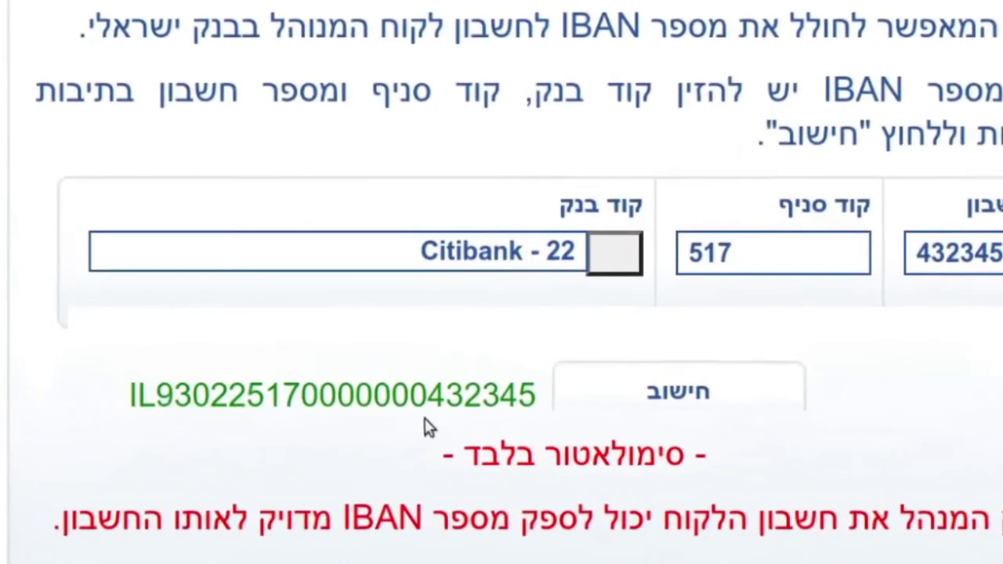
{"action": "double_click", "coordinate": [517, 337]}
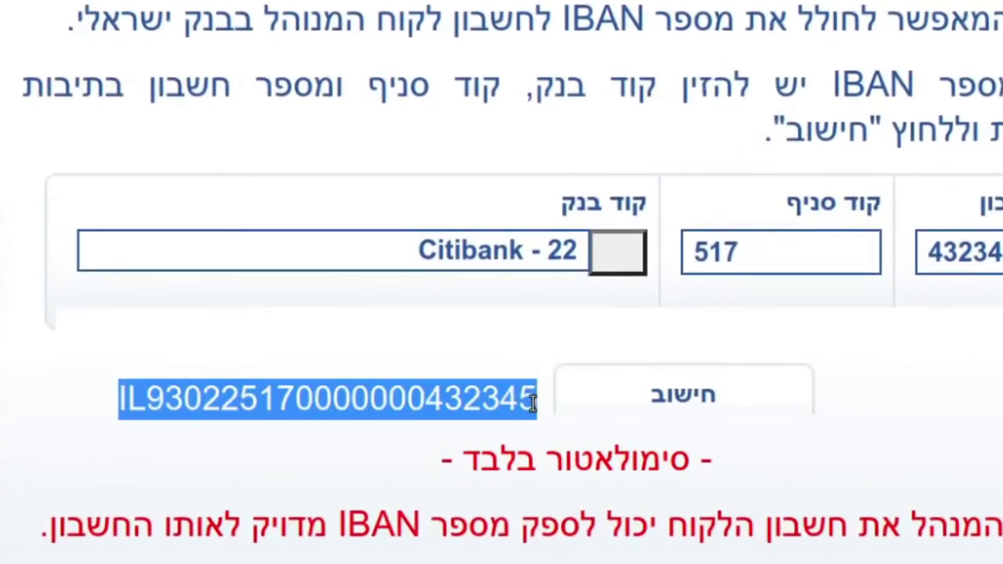
{"action": "double_click", "coordinate": [134, 404]}
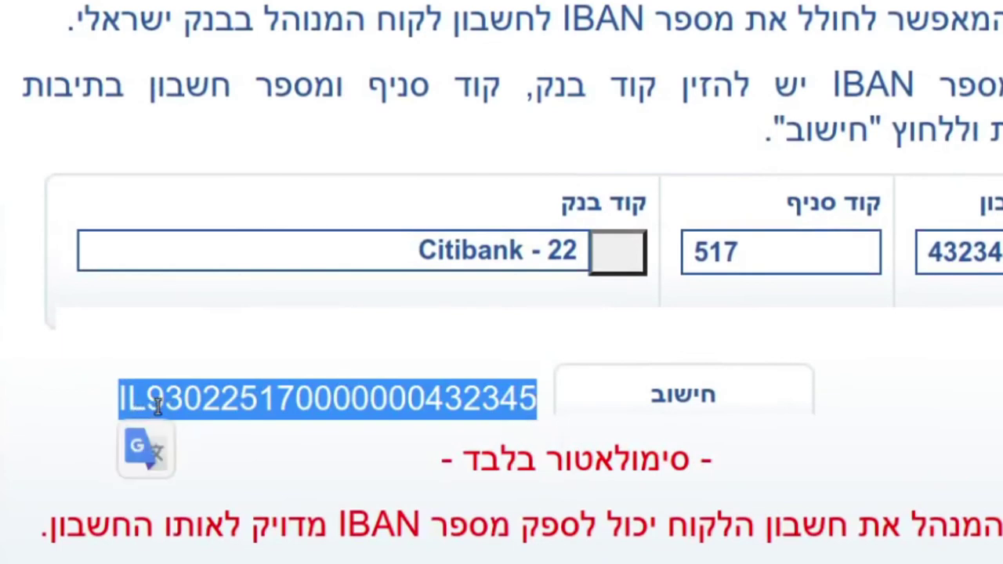
{"action": "left_click", "coordinate": [146, 400]}
{"action": "left_click_drag", "start_coordinate": [146, 398], "coordinate": [424, 397]}
{"action": "left_click", "coordinate": [427, 397]}
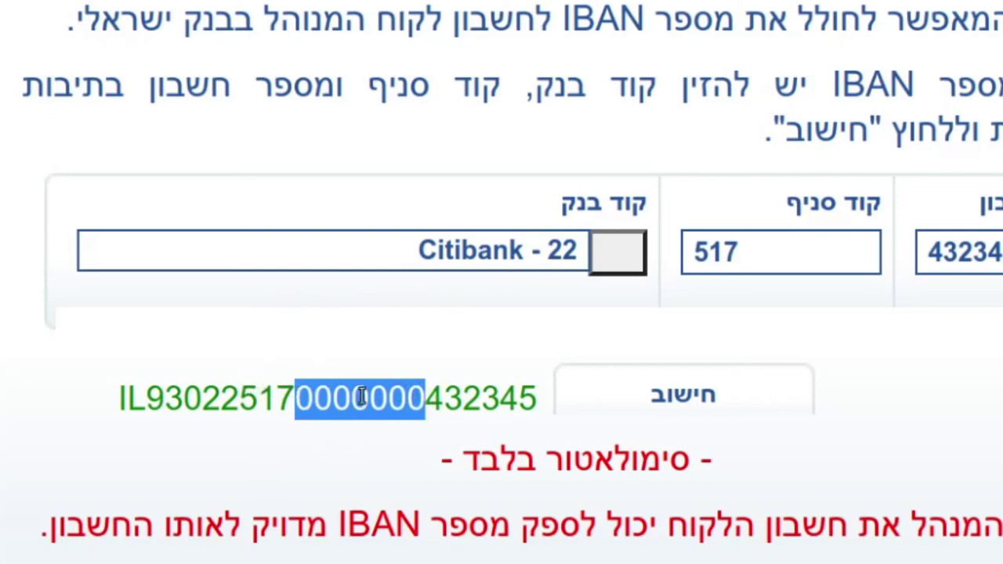
{"action": "left_click", "coordinate": [452, 400]}
{"action": "left_click_drag", "start_coordinate": [426, 400], "coordinate": [529, 401]}
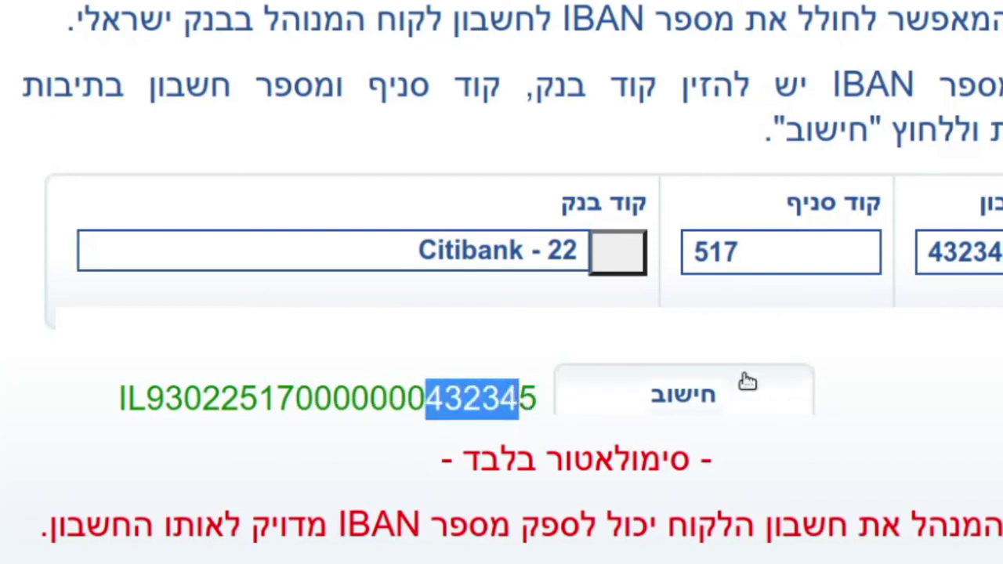